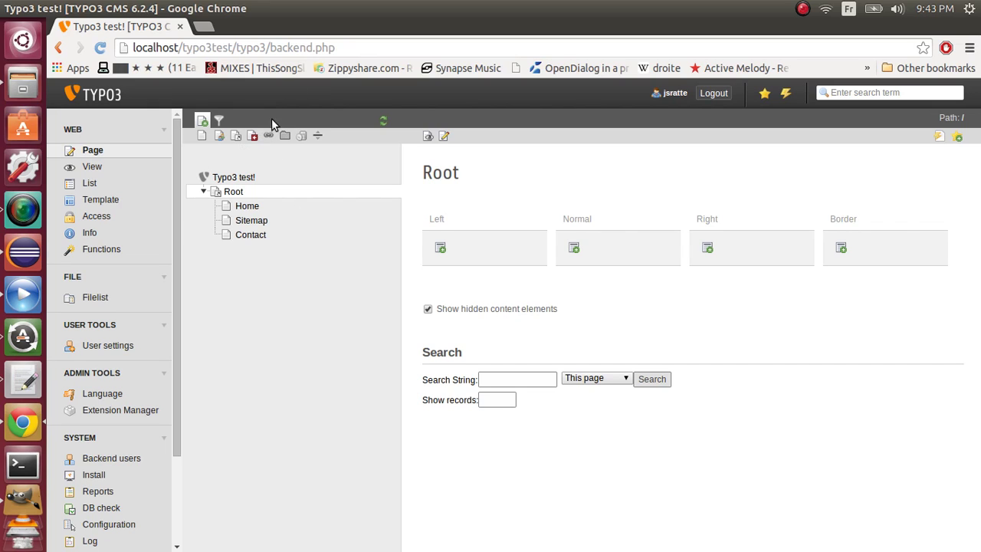
# Add a folder named 'Layouts' under Root, after Contact, and enable it.
pyautogui.moveTo(284, 136); pyautogui.dragTo(269, 200)
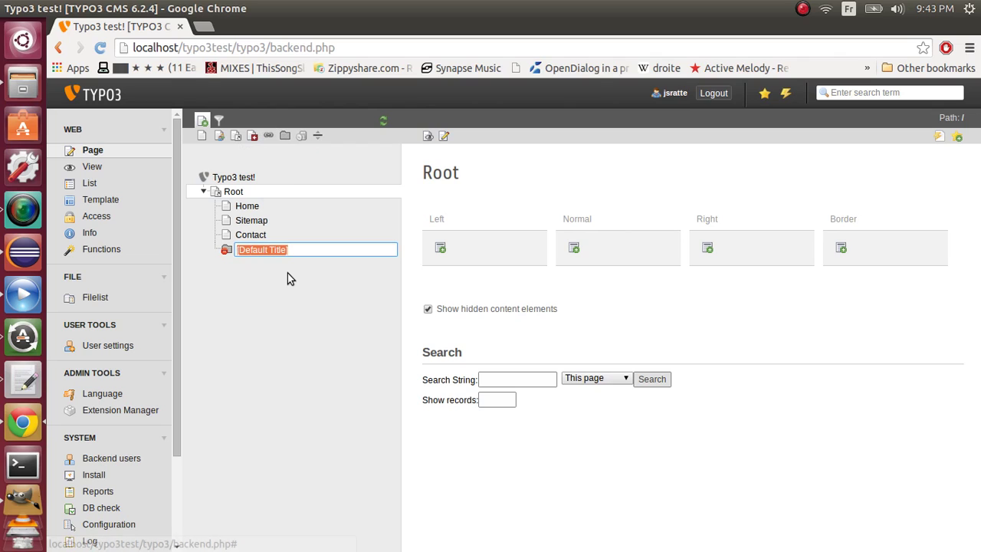
pyautogui.write('Layouts')
pyautogui.press('Return')
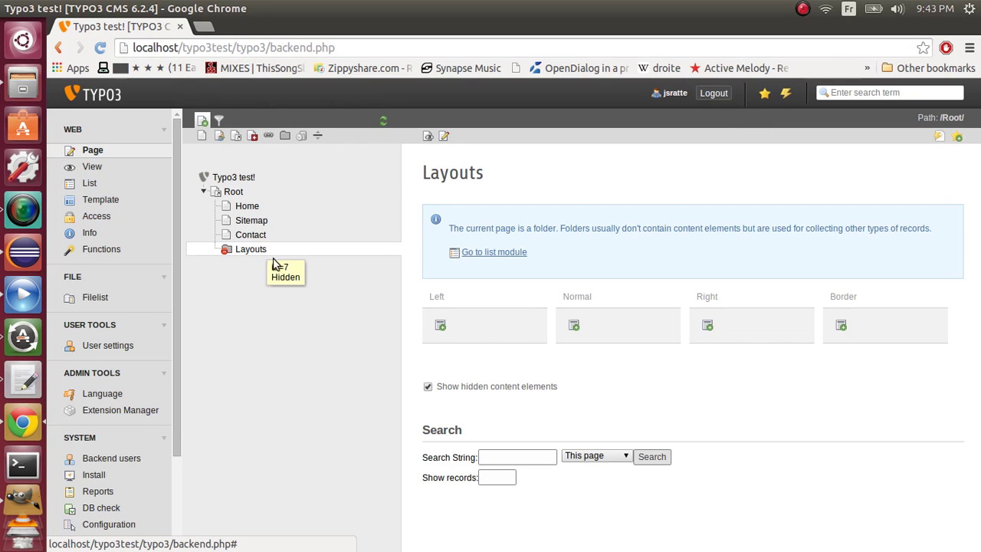
pyautogui.rightClick(273, 261)
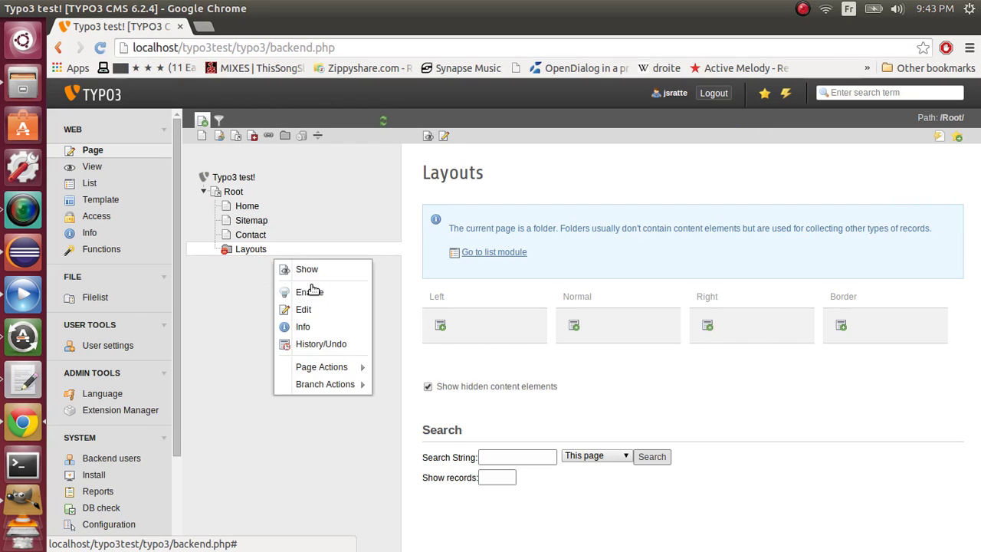
pyautogui.click(309, 288)
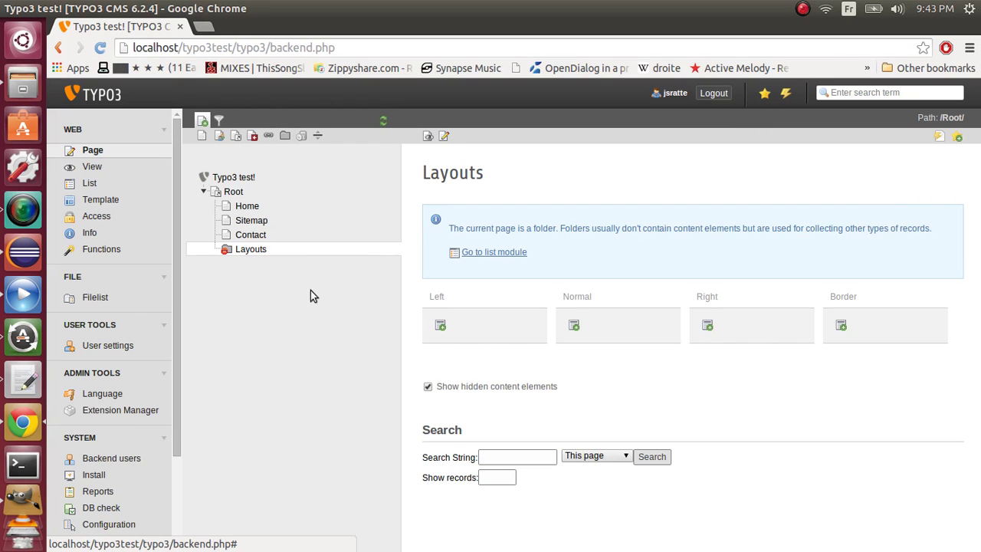
# In the Layouts folder's record list, start a new Backend Layout record titled 'Home'.
pyautogui.click(91, 185)
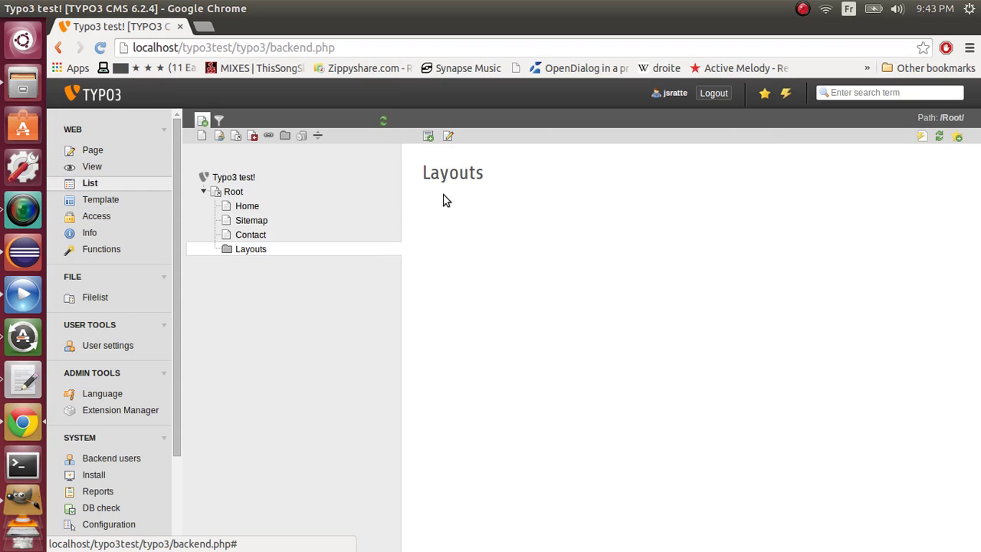
pyautogui.click(430, 142)
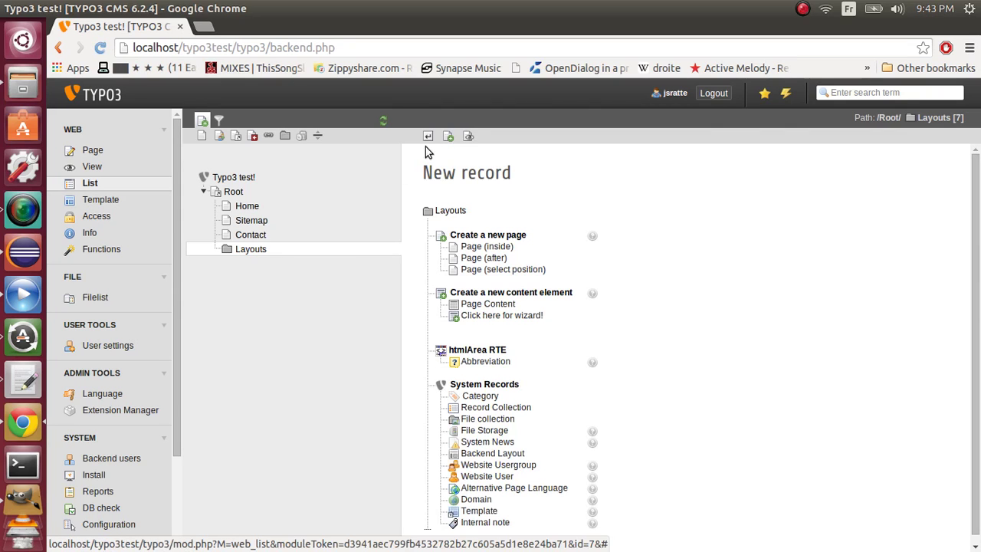
pyautogui.scroll(-1, 555, 365)
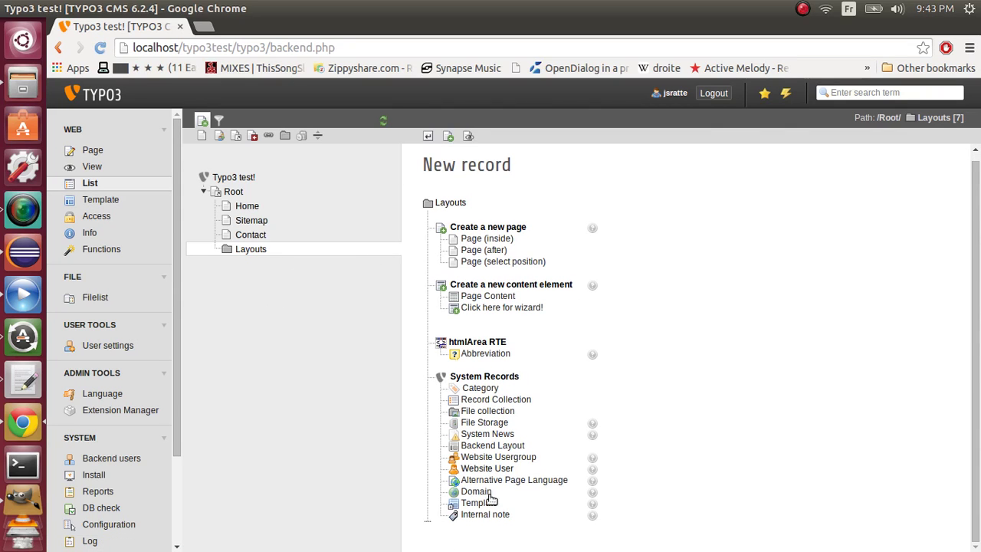
pyautogui.click(488, 448)
pyautogui.click(490, 296)
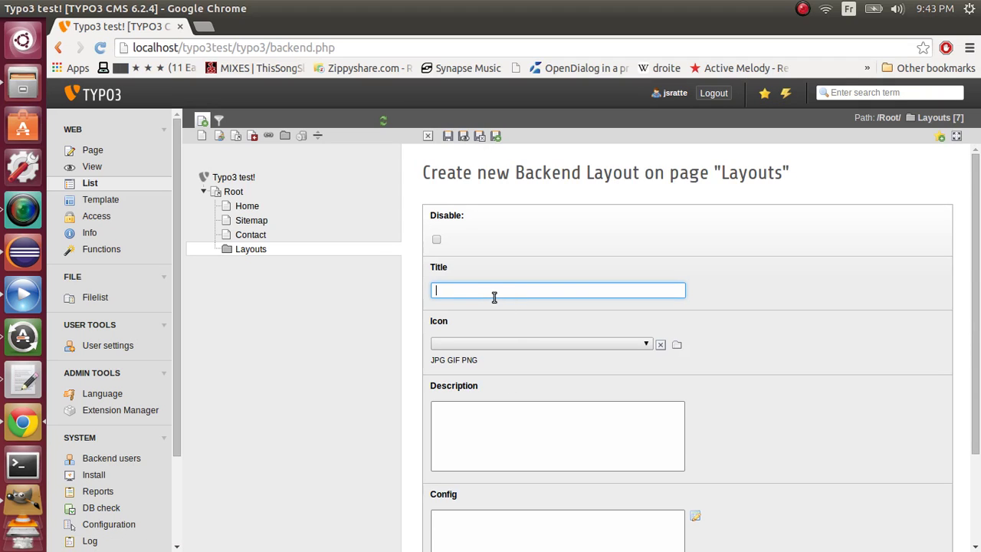
pyautogui.write('Home')
pyautogui.scroll(-2, 529, 313)
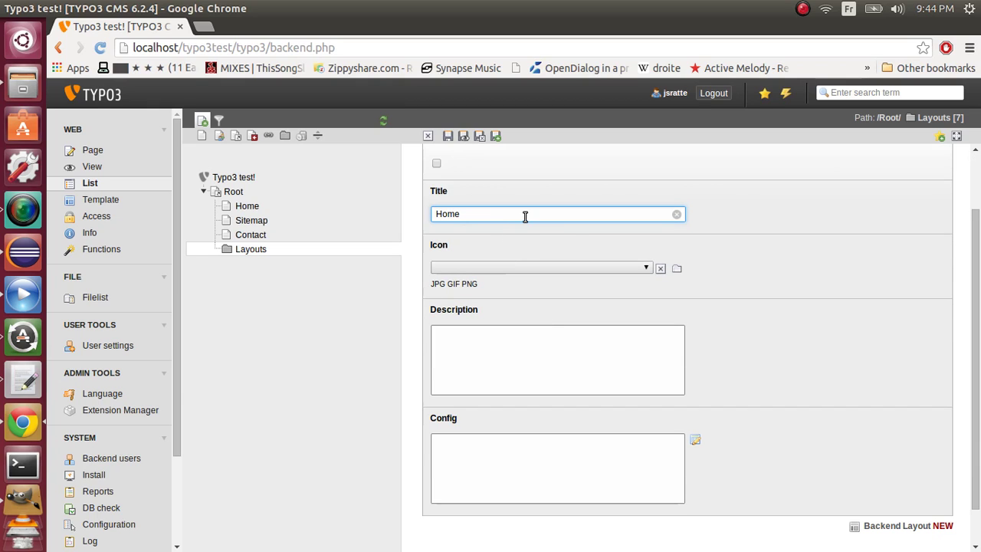
# Open the Config grid wizard and extend the single row to two columns.
pyautogui.click(695, 442)
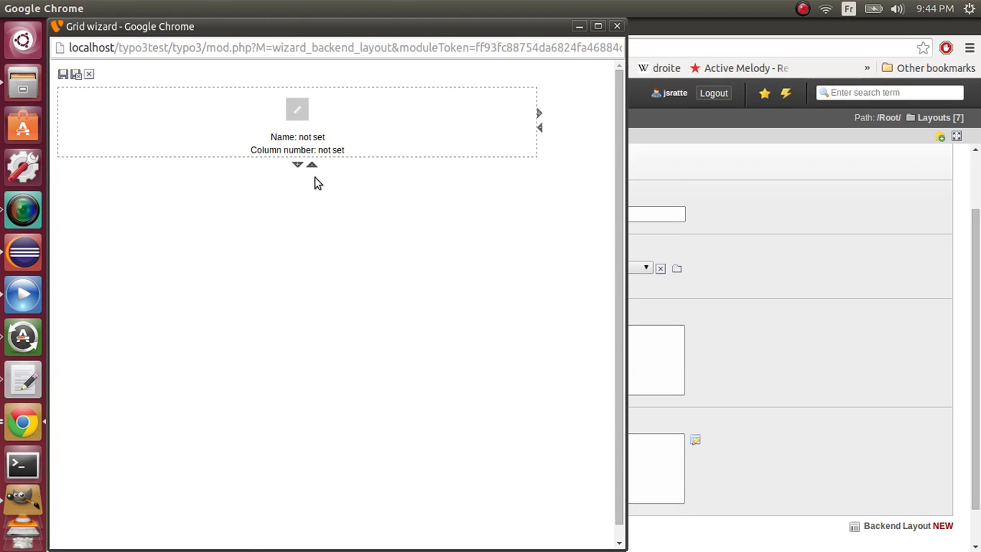
pyautogui.click(298, 168)
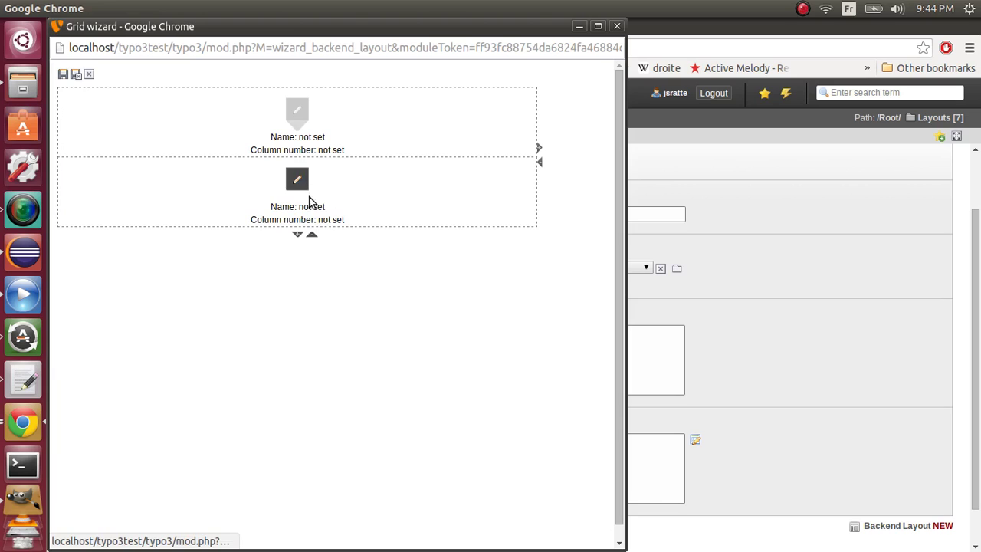
pyautogui.click(312, 235)
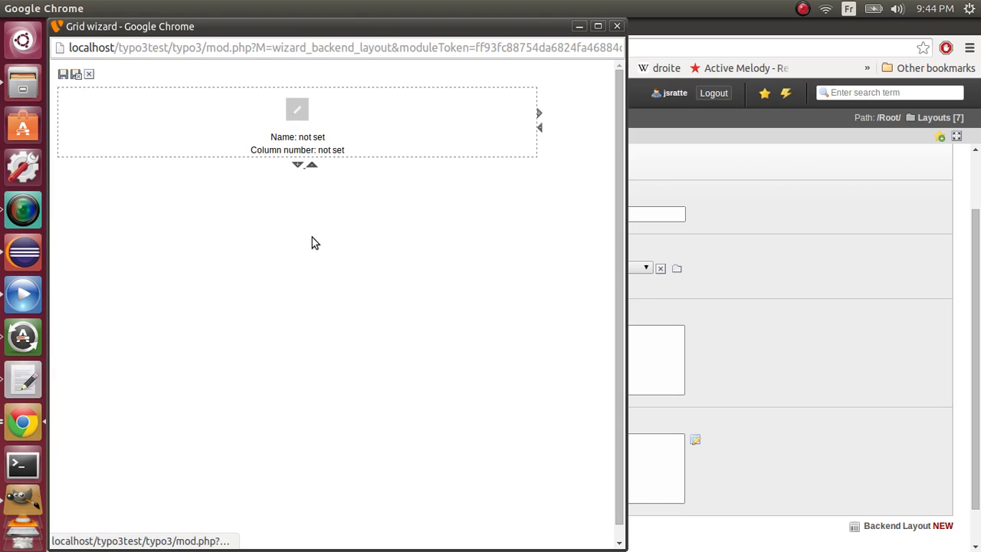
pyautogui.click(539, 114)
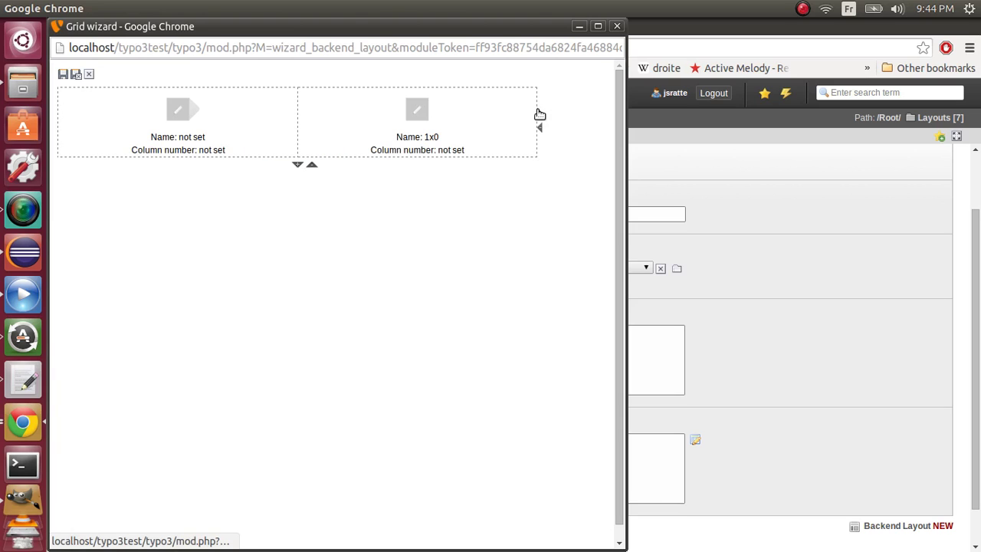
# Name the left cell 'Left content' with column number 0.
pyautogui.click(178, 115)
pyautogui.click(317, 279)
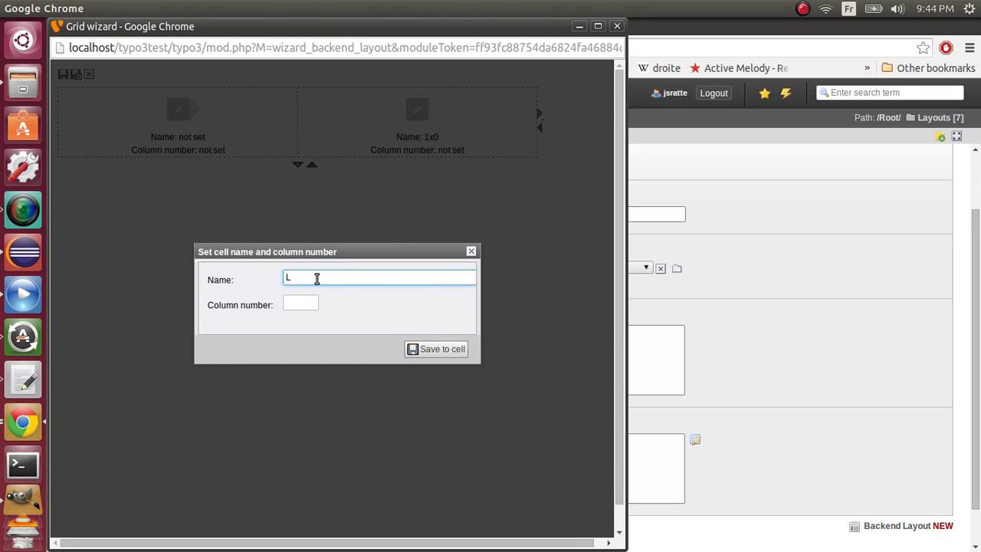
pyautogui.write('Left content')
pyautogui.press('Tab')
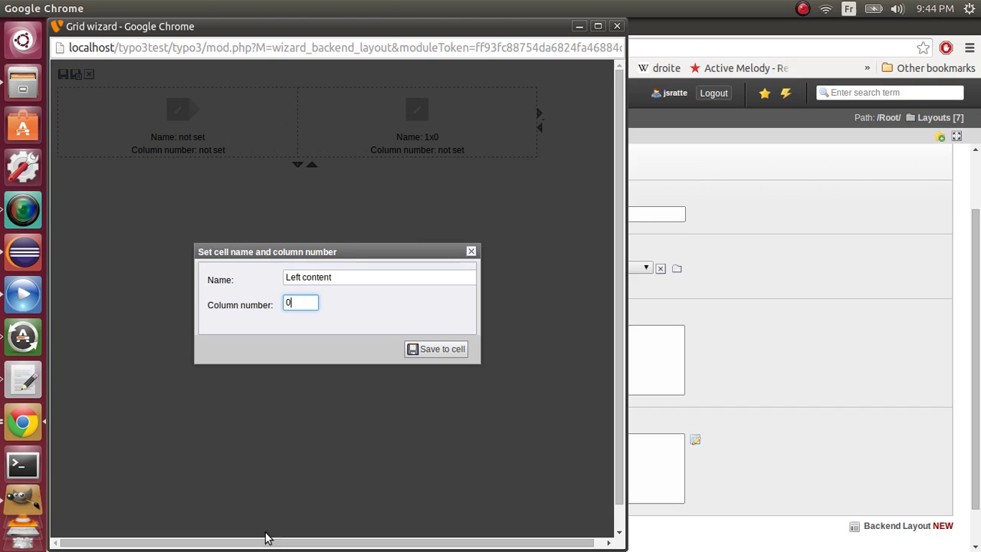
pyautogui.click(422, 353)
pyautogui.click(441, 354)
# Name the right cell 'Right content' with column number 1, then save and close the grid.
pyautogui.click(409, 114)
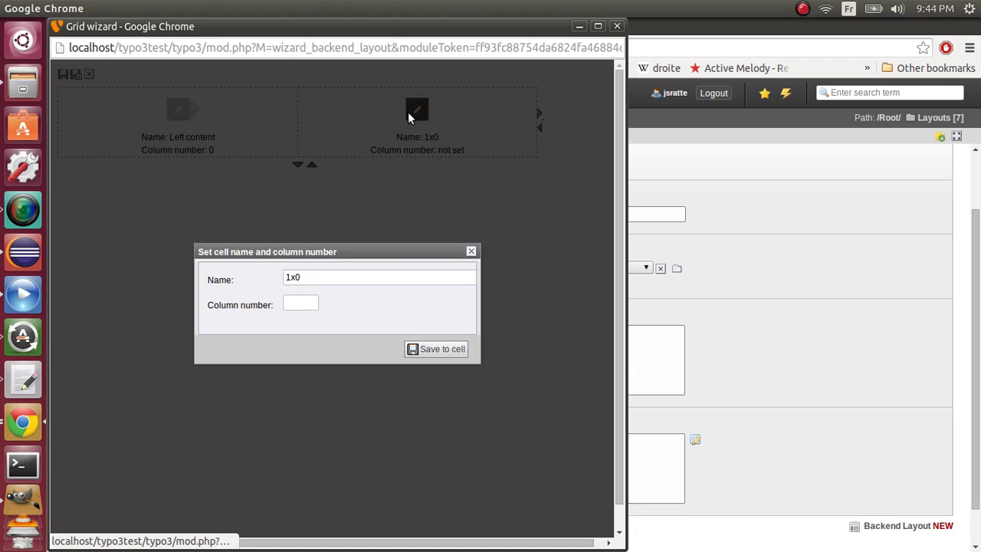
pyautogui.doubleClick(355, 282)
pyautogui.write('Righ')
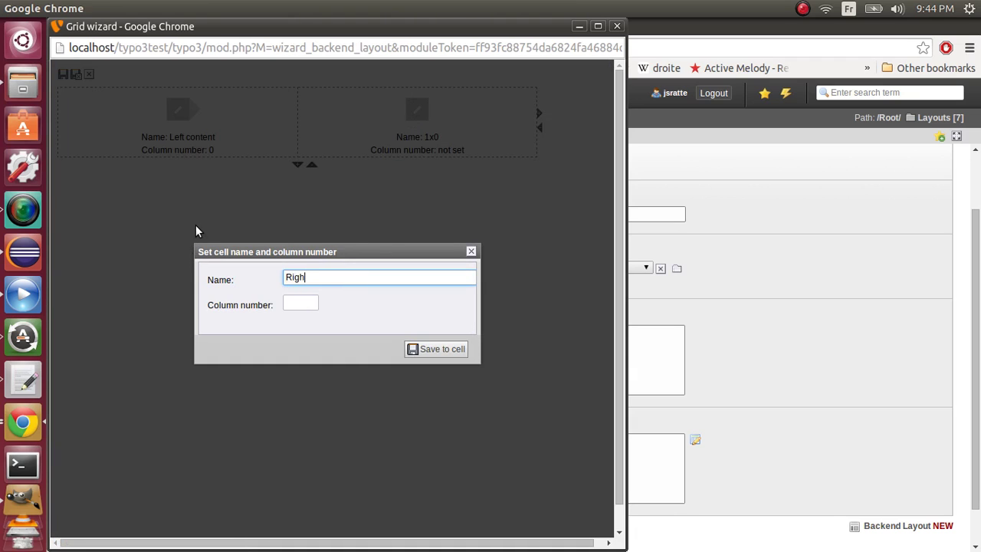
pyautogui.write('t content')
pyautogui.click(308, 302)
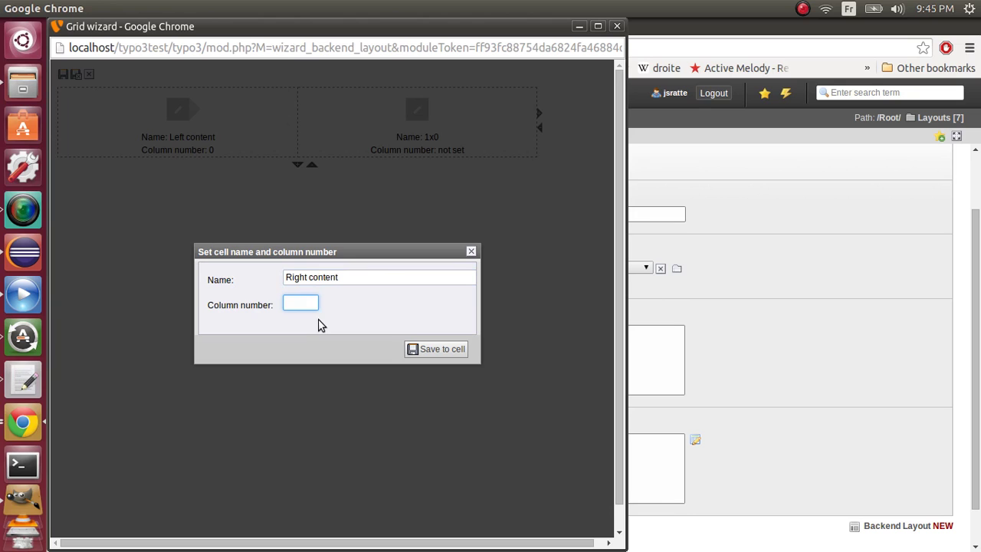
pyautogui.click(452, 349)
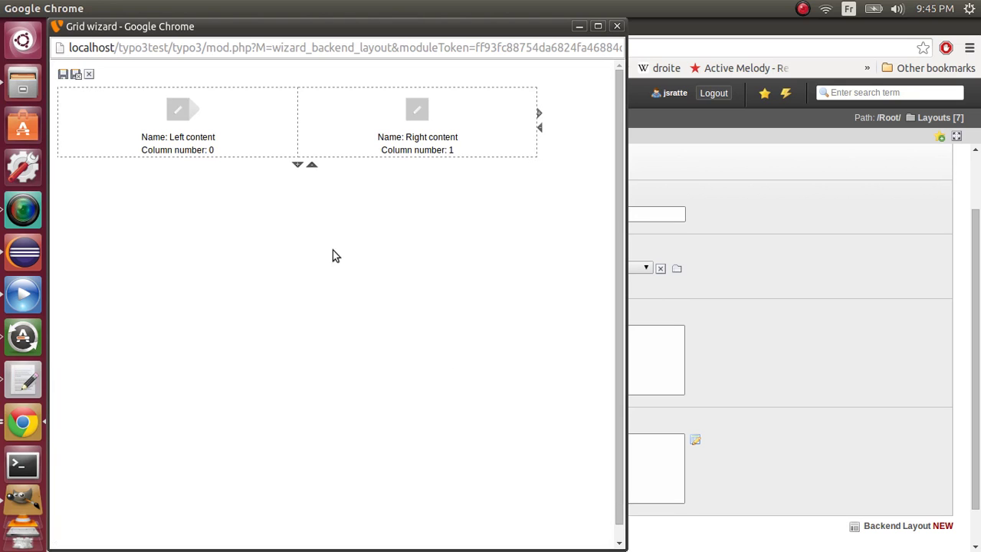
pyautogui.click(76, 74)
# Save the Home layout and start a new Backend Layout record titled 'Content'.
pyautogui.click(479, 136)
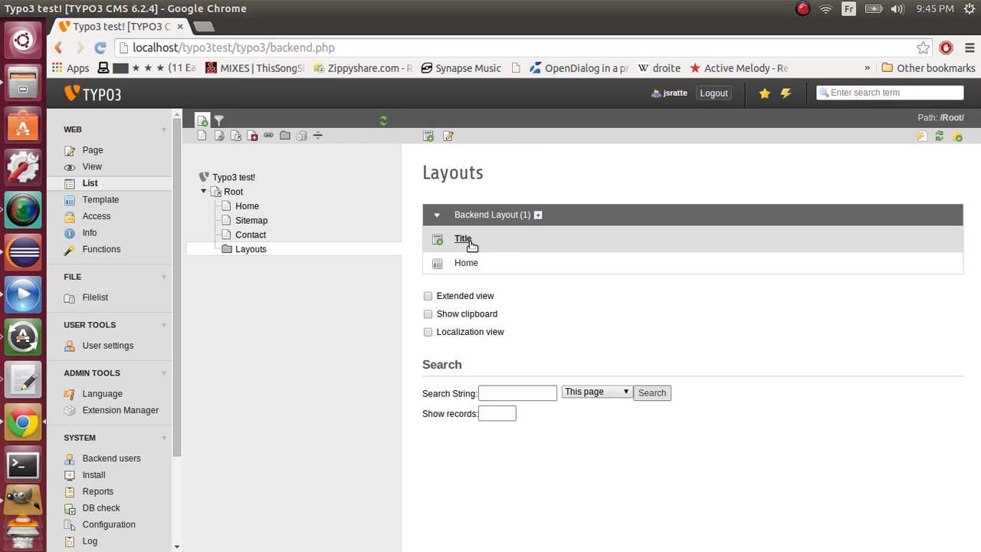
pyautogui.click(437, 241)
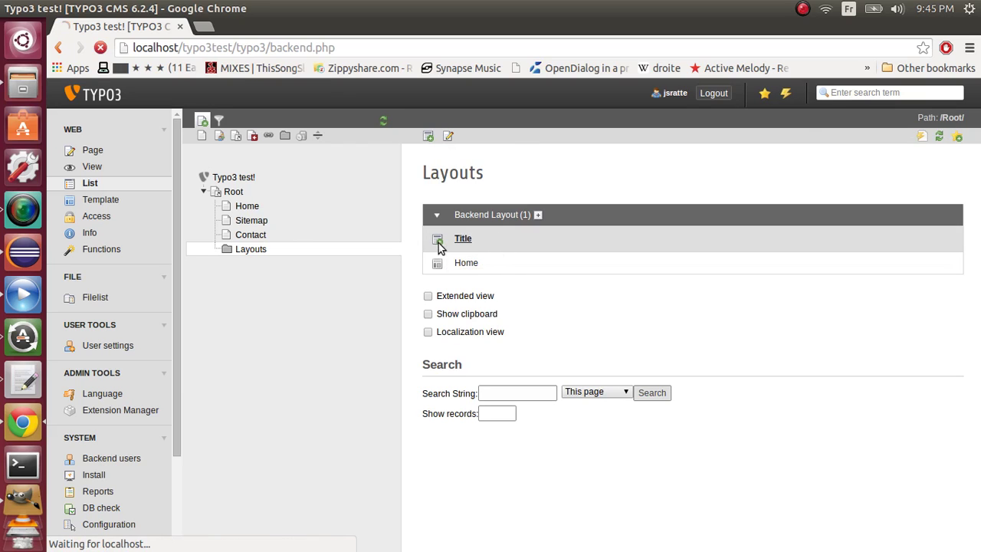
pyautogui.click(557, 290)
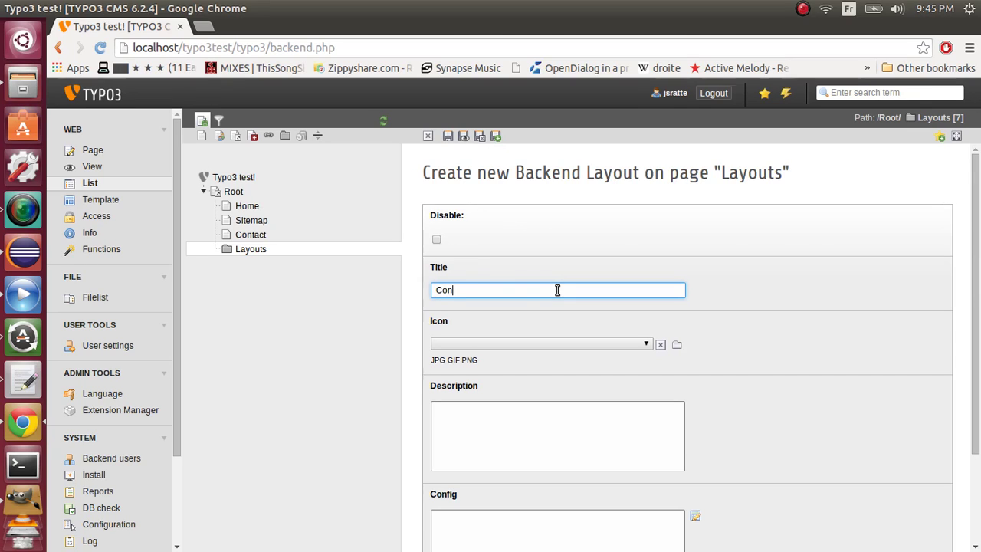
pyautogui.write('Content')
pyautogui.scroll(-2, 641, 388)
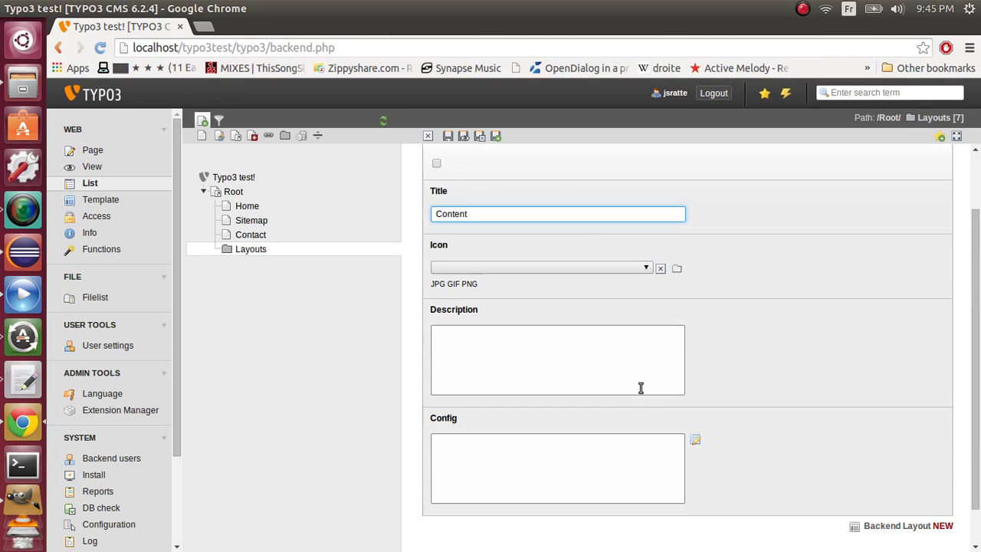
# In the grid wizard, name the single cell 'Content' with column 0, then save and close.
pyautogui.click(695, 443)
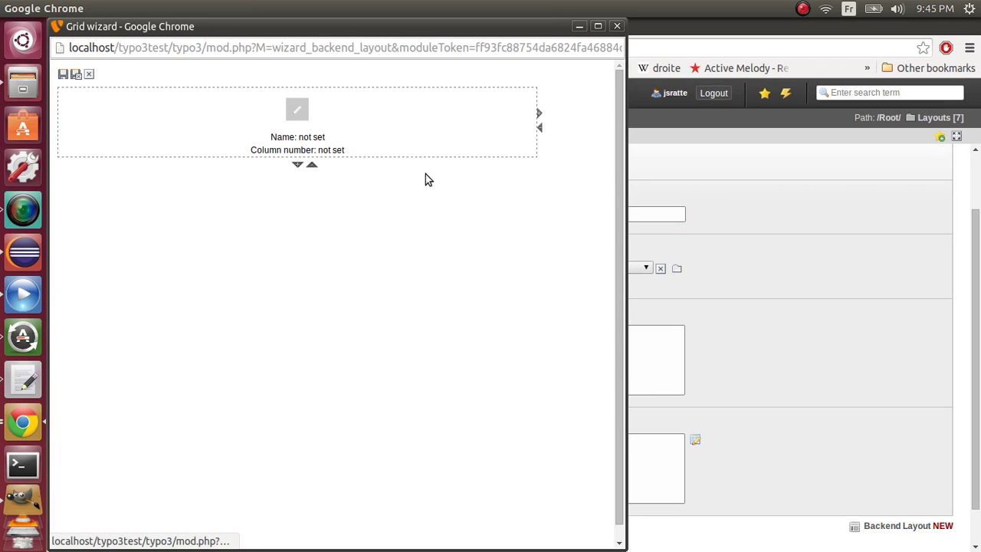
pyautogui.click(298, 113)
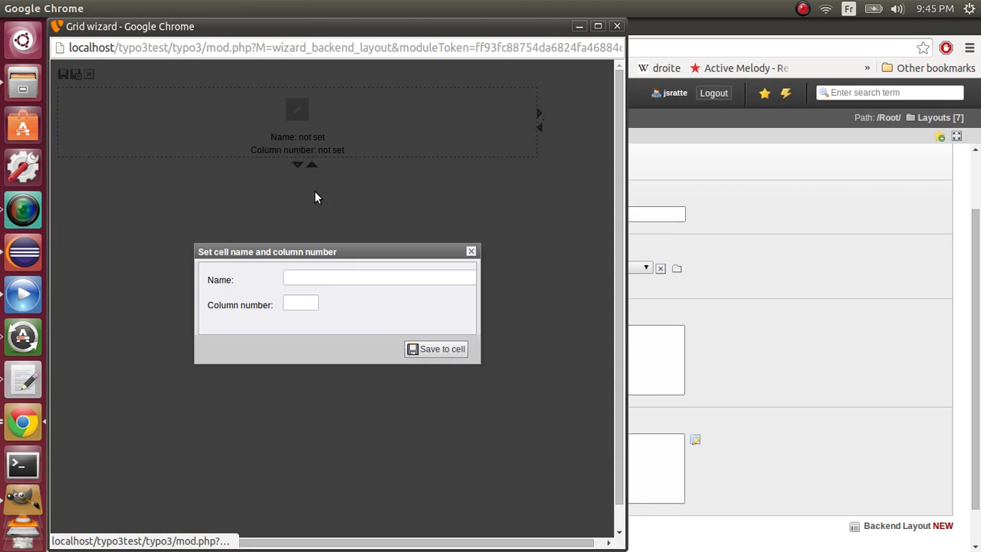
pyautogui.click(311, 275)
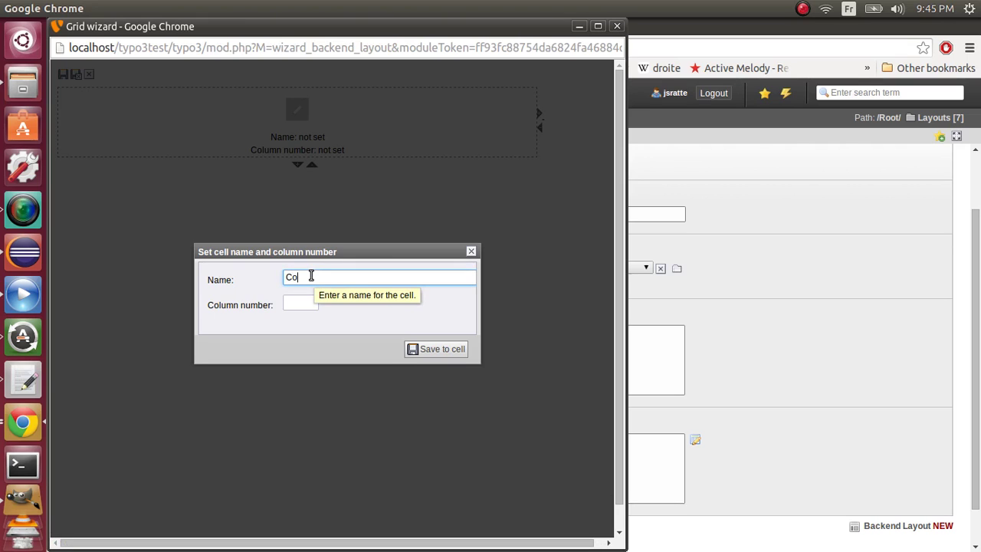
pyautogui.write('Content')
pyautogui.press('Tab')
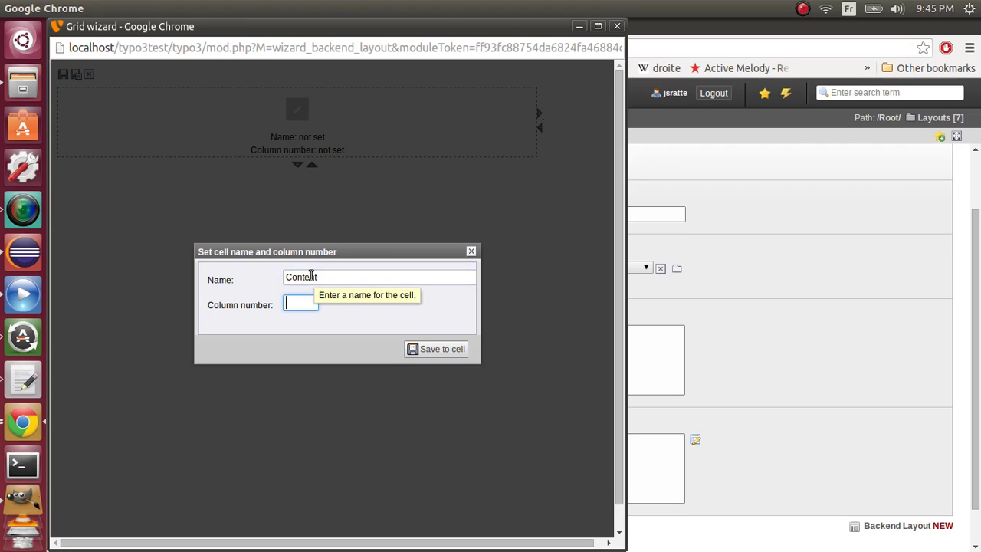
pyautogui.write('0')
pyautogui.click(426, 349)
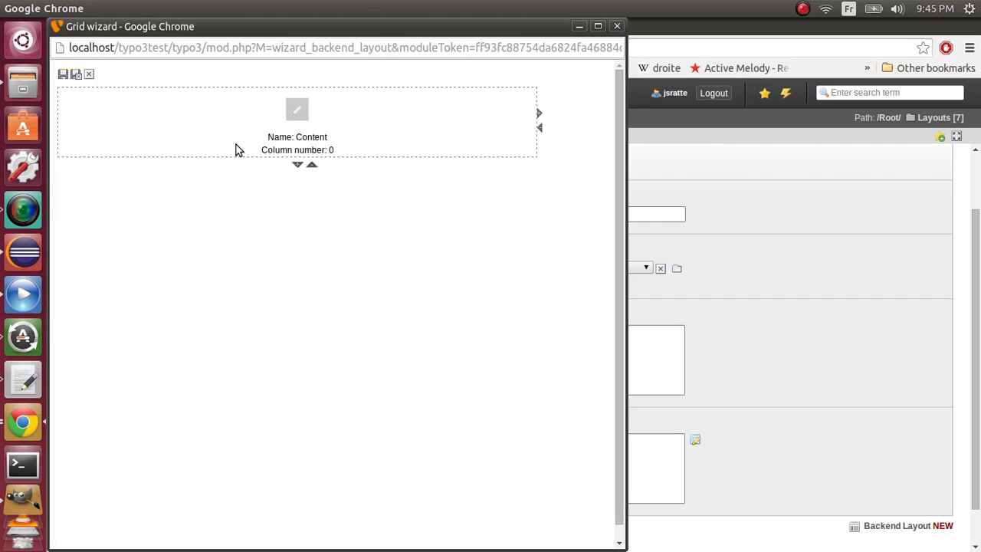
pyautogui.click(77, 75)
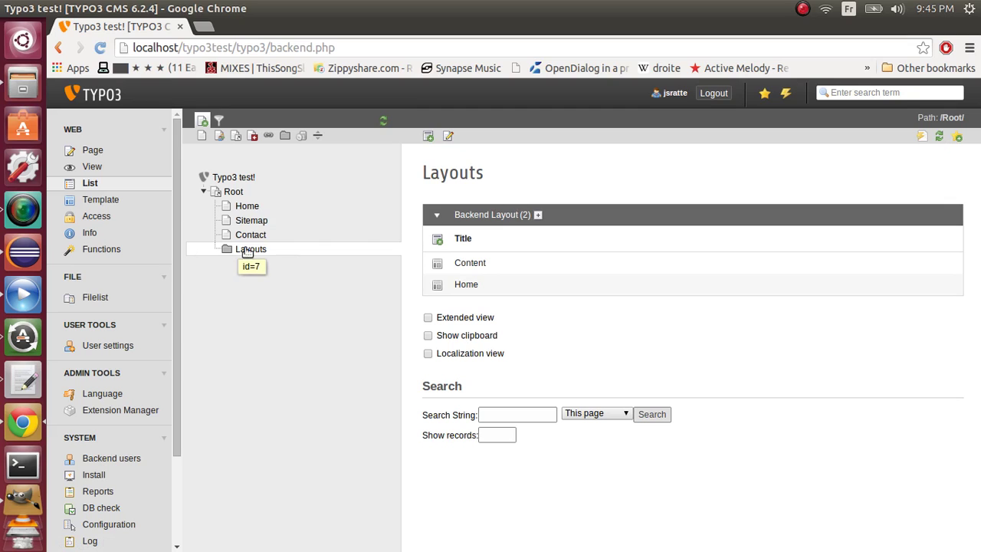
# Set the Root page's Backend Layout (subpages) to Content and save the page.
pyautogui.click(93, 152)
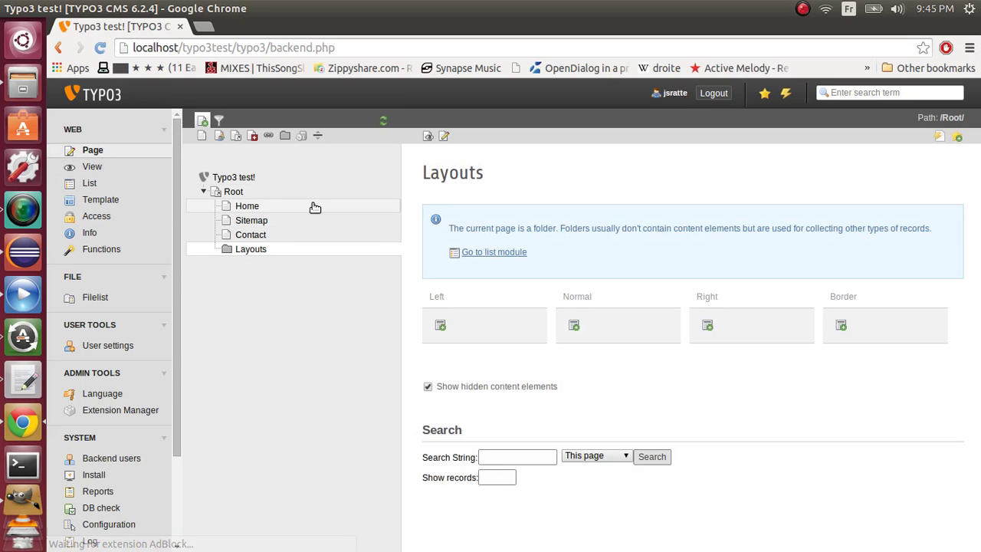
pyautogui.click(294, 195)
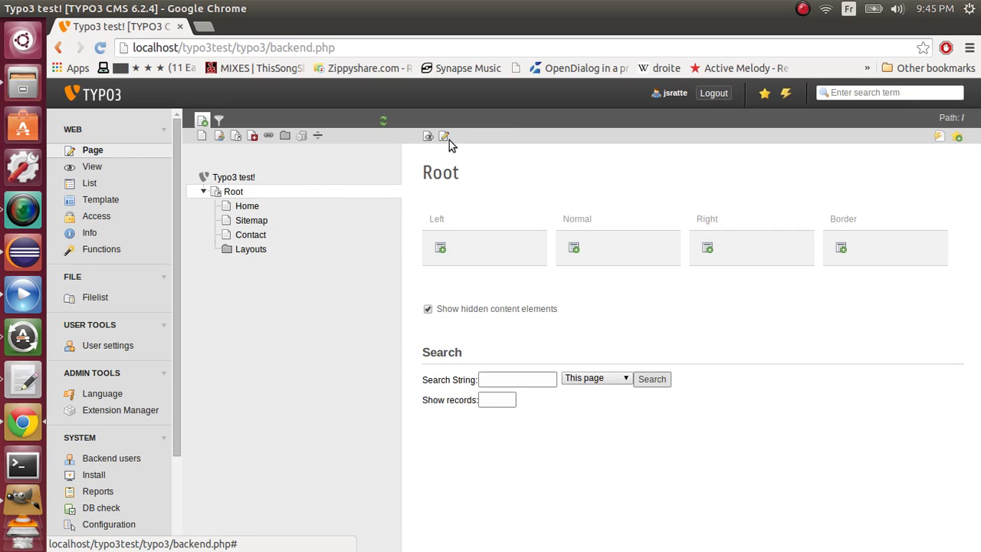
pyautogui.click(445, 138)
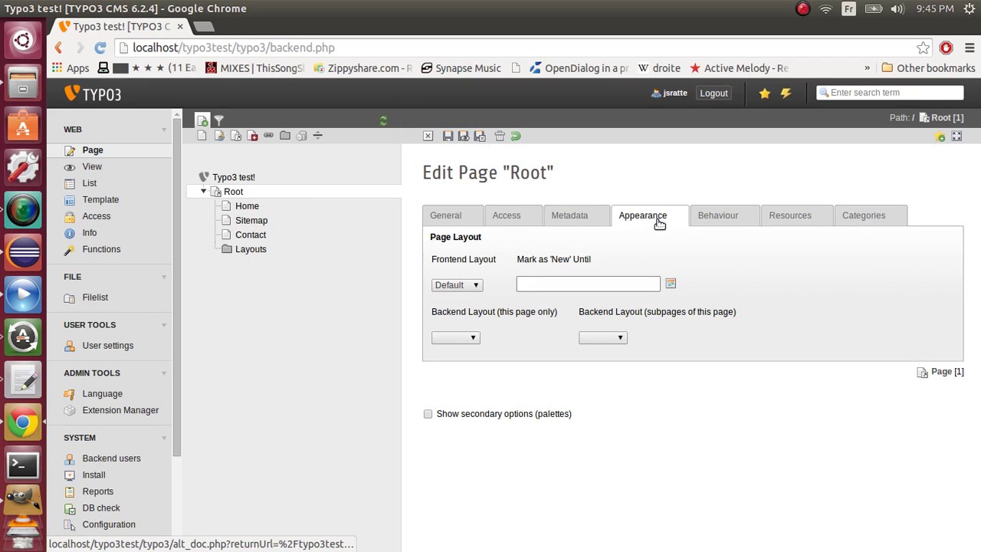
pyautogui.click(621, 341)
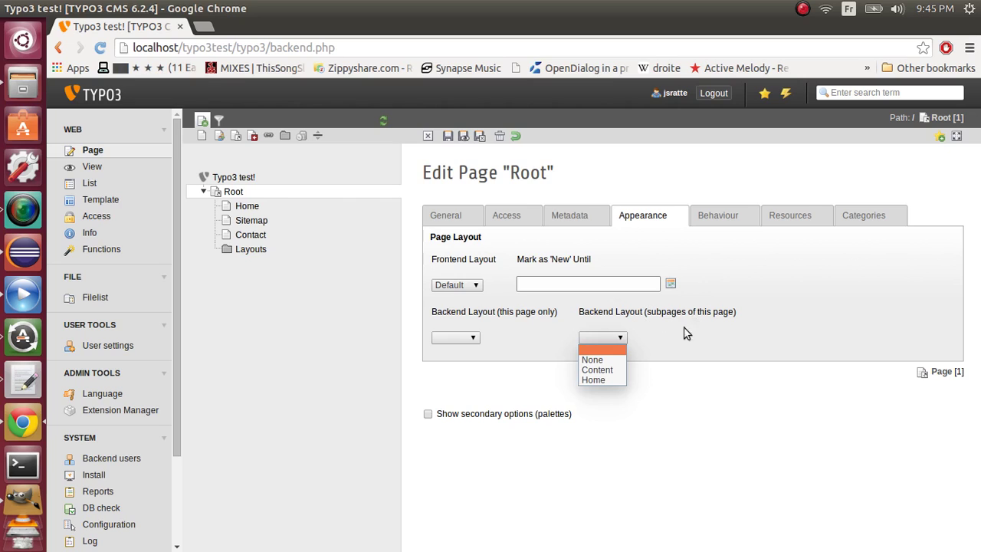
pyautogui.click(623, 369)
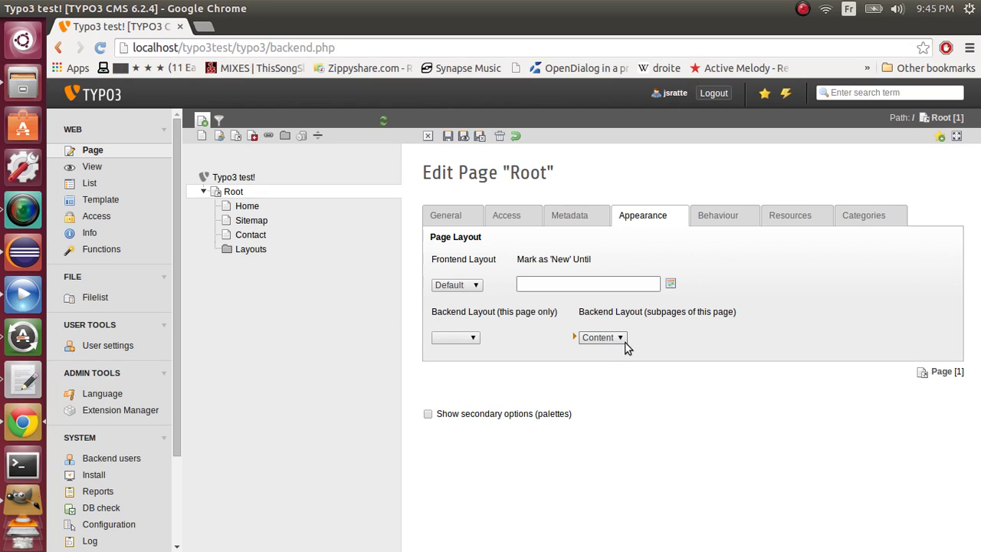
pyautogui.click(481, 135)
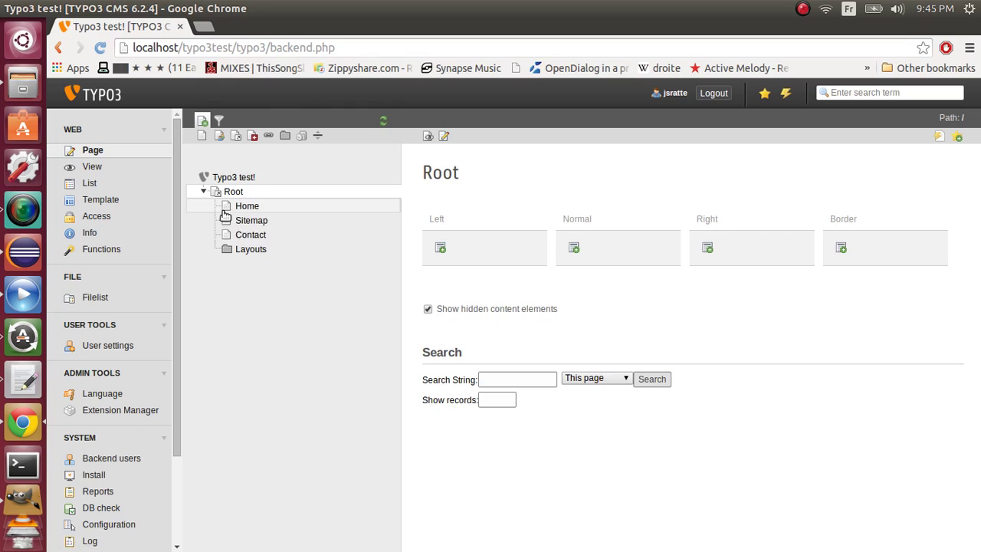
# Set the Home page's Backend Layout (this page only) to Home and save.
pyautogui.click(251, 211)
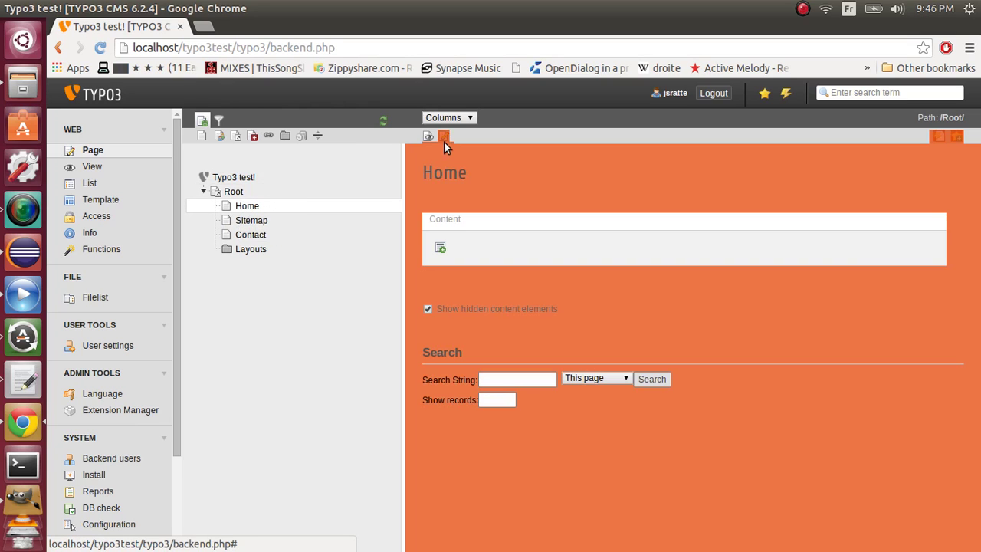
pyautogui.click(443, 138)
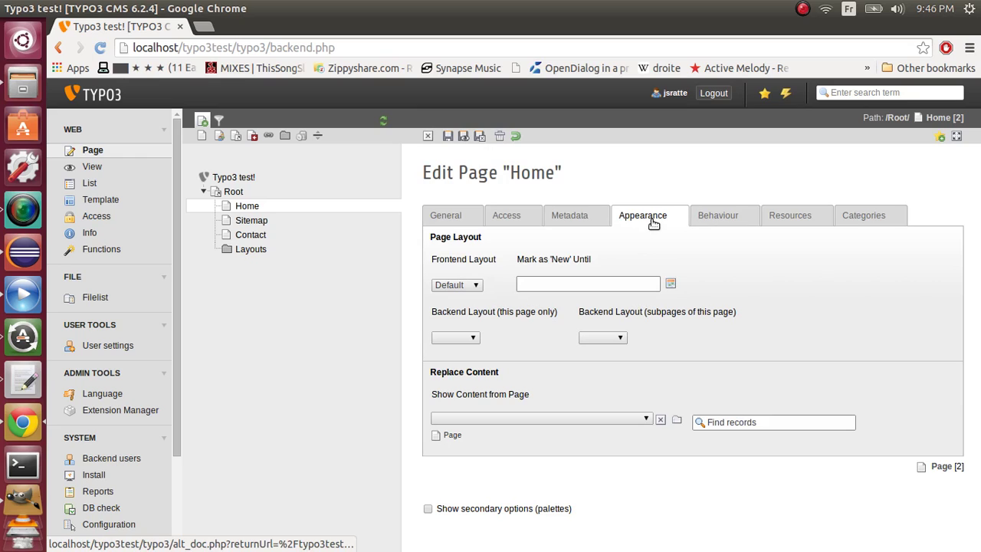
pyautogui.click(469, 337)
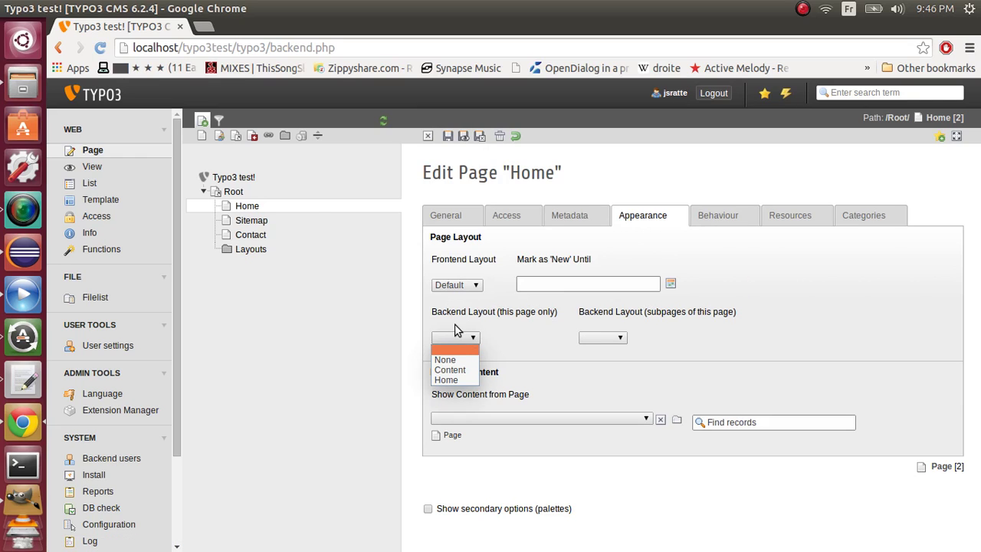
pyautogui.click(446, 379)
pyautogui.click(478, 137)
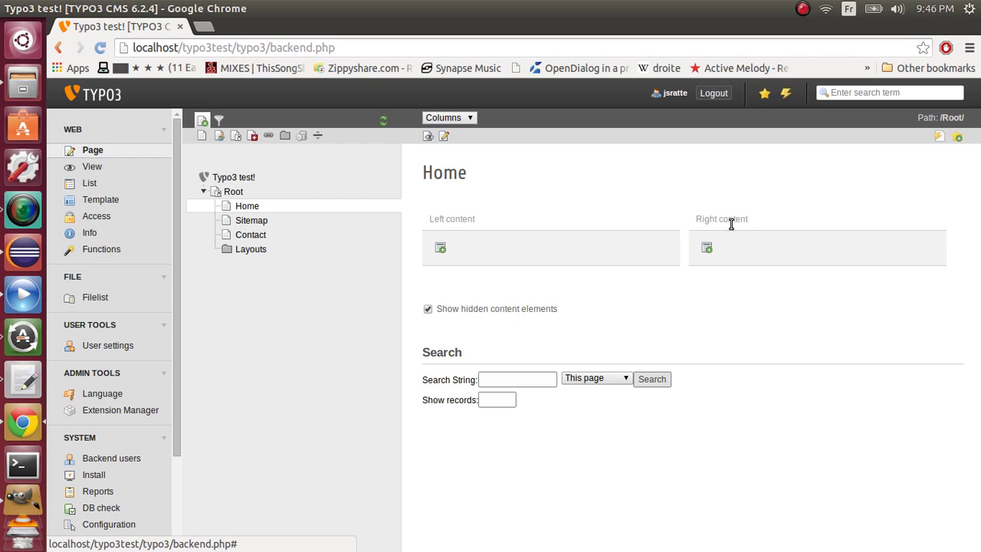
# Open the Sitemap page to check that it uses the one-column Content layout.
pyautogui.click(251, 221)
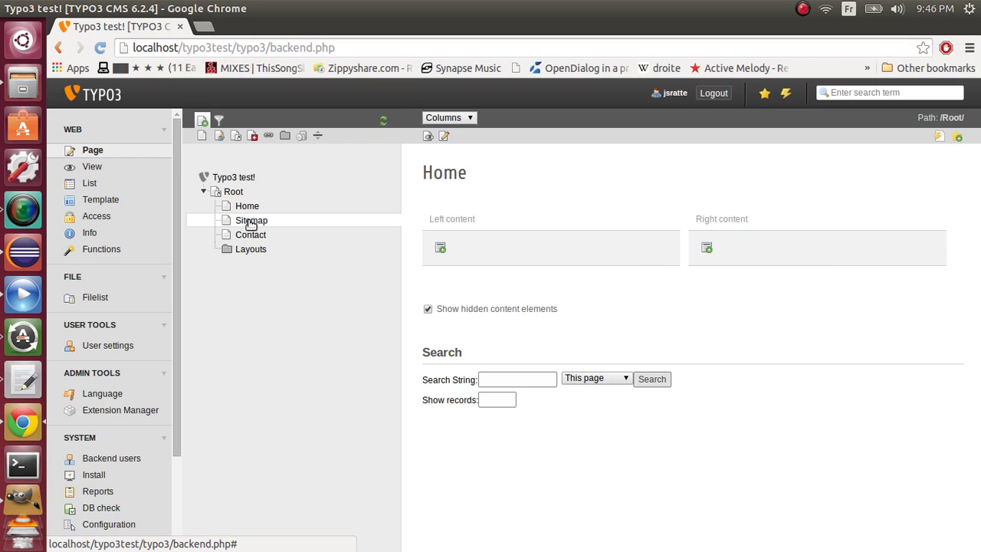